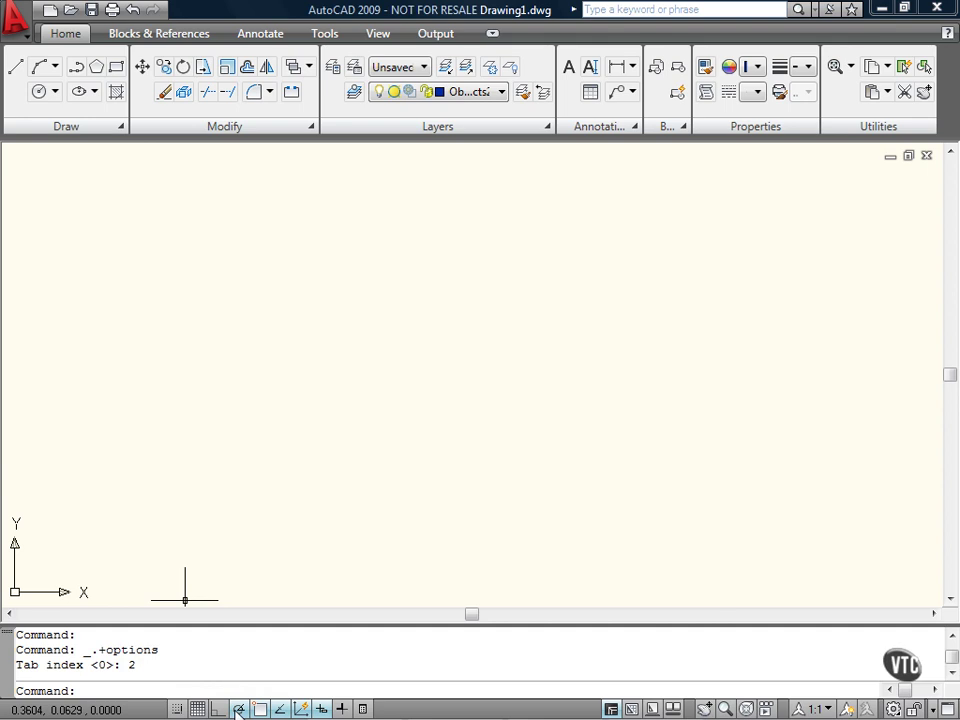
Review the polar tracking settings and object snap modes on the status bar without changing them
right_click(238, 708)
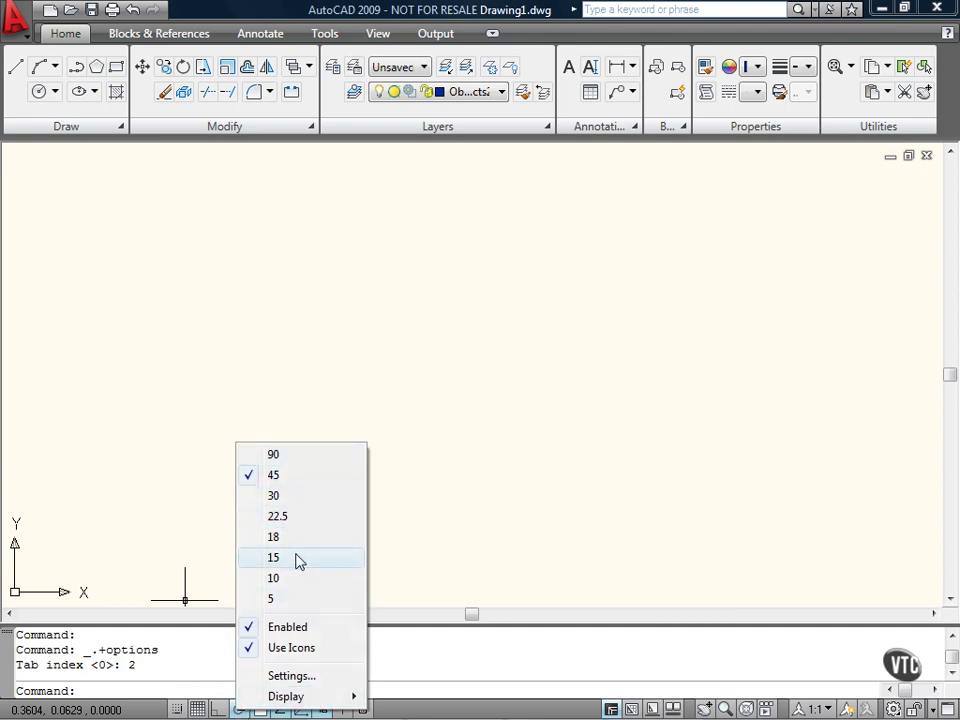
left_click(293, 677)
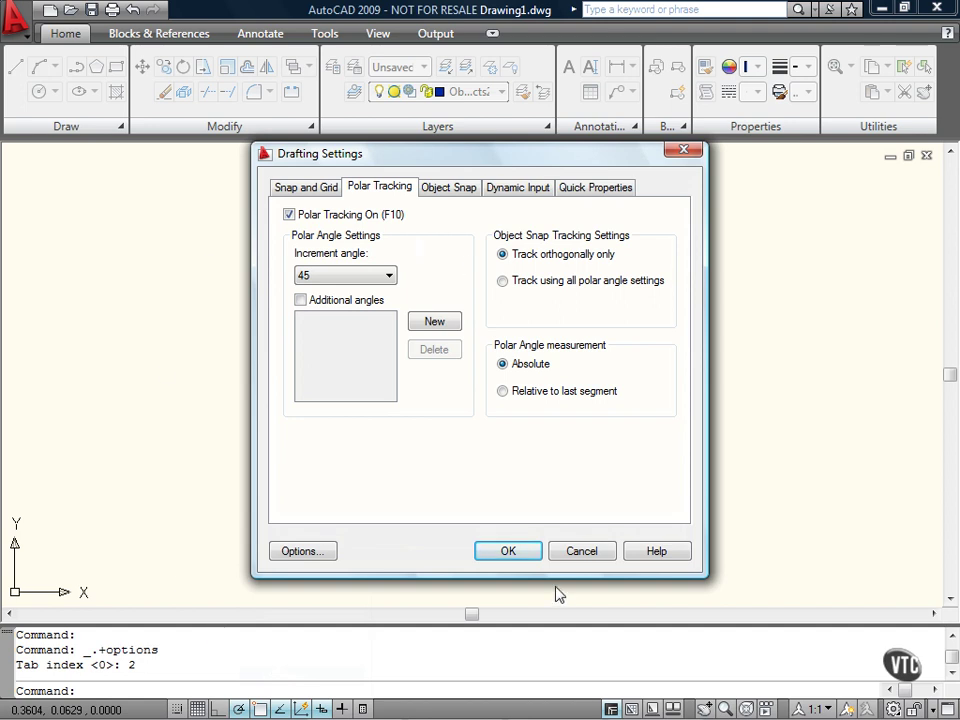
left_click(576, 556)
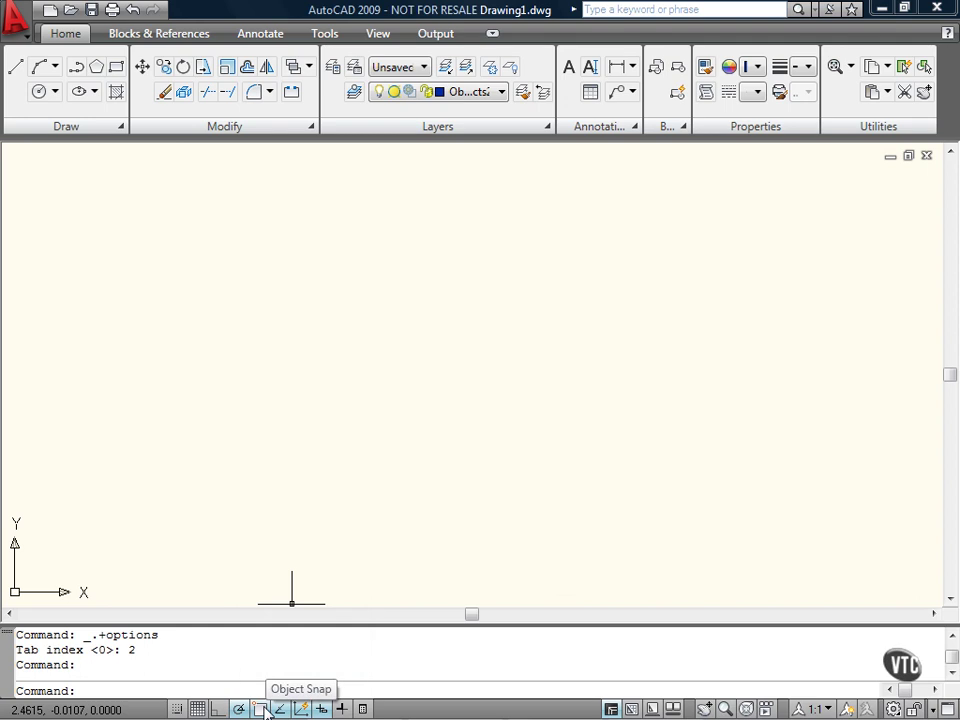
right_click(263, 710)
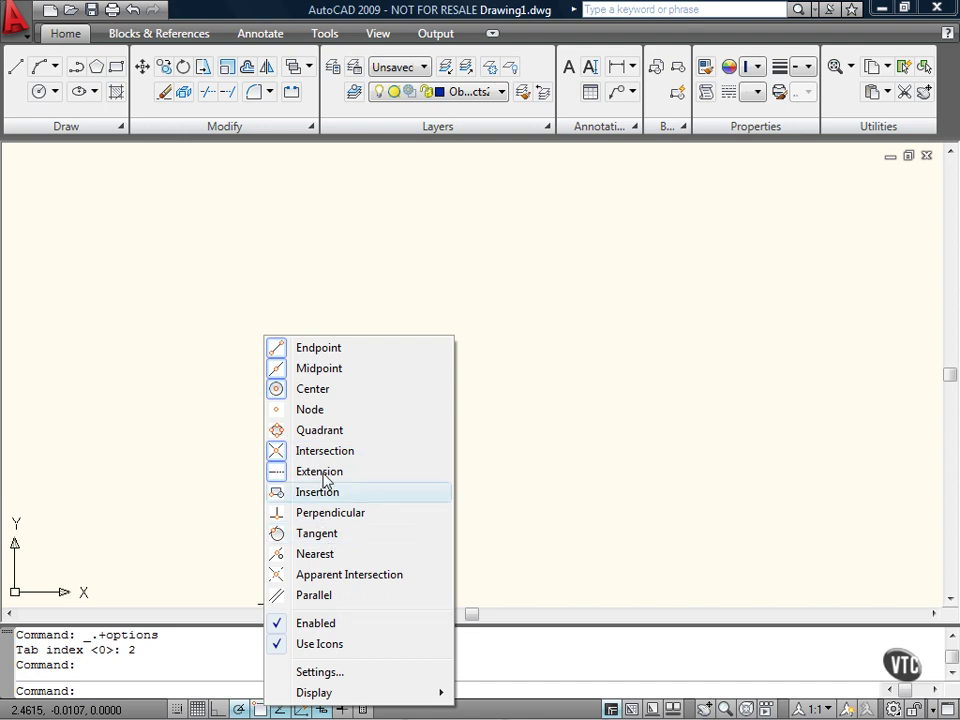
left_click(522, 530)
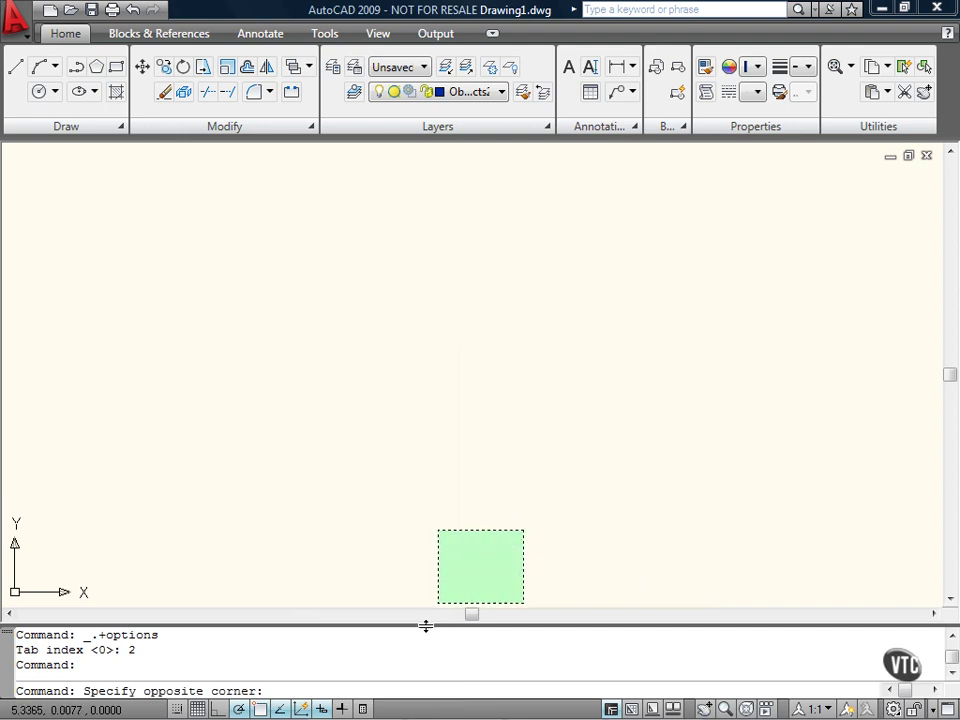
Cancel the stray selection window and switch on Quick Properties from the status bar
left_click(367, 708)
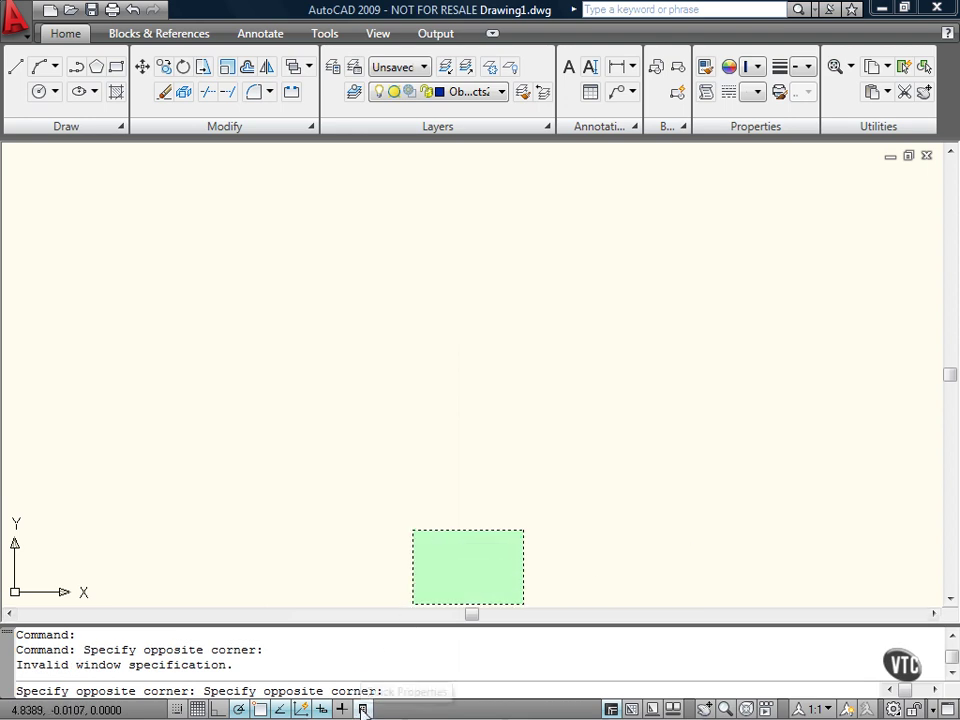
left_click(363, 709)
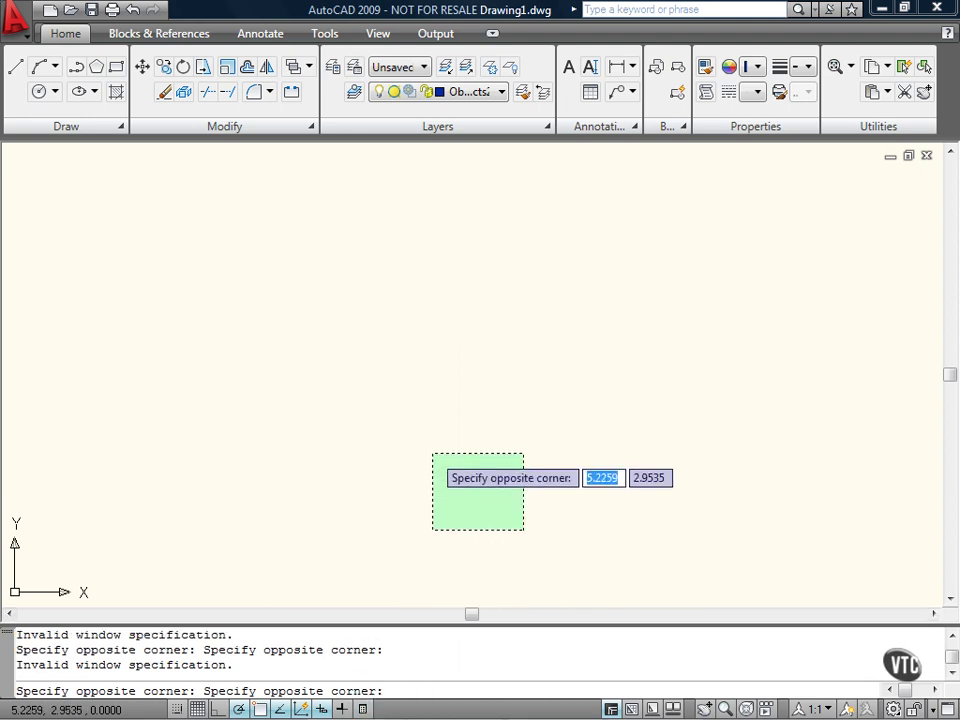
key("Escape")
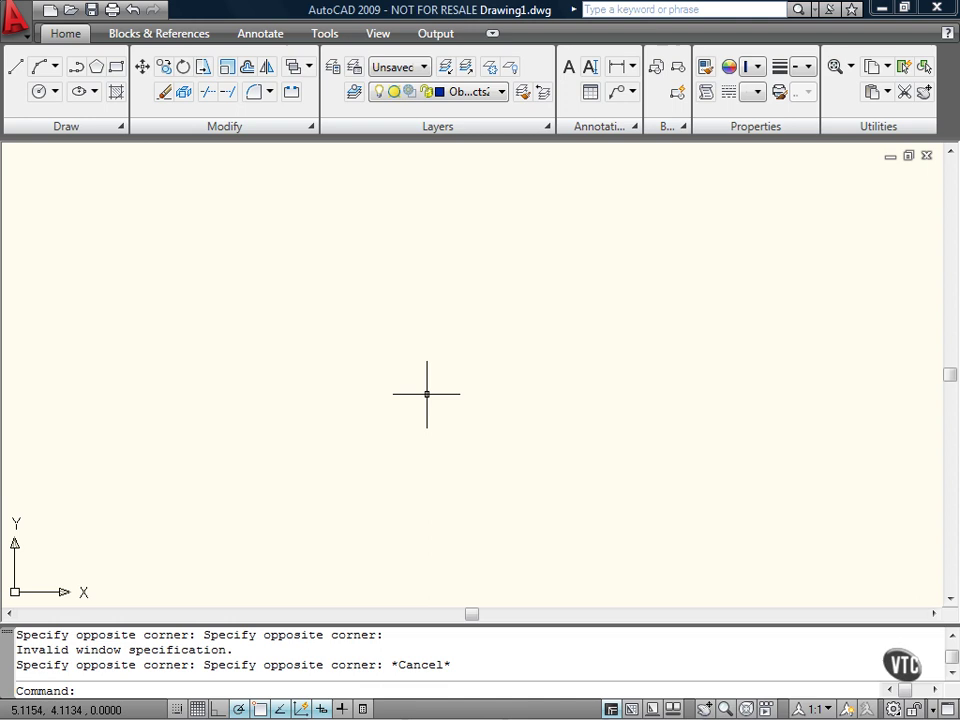
left_click(363, 709)
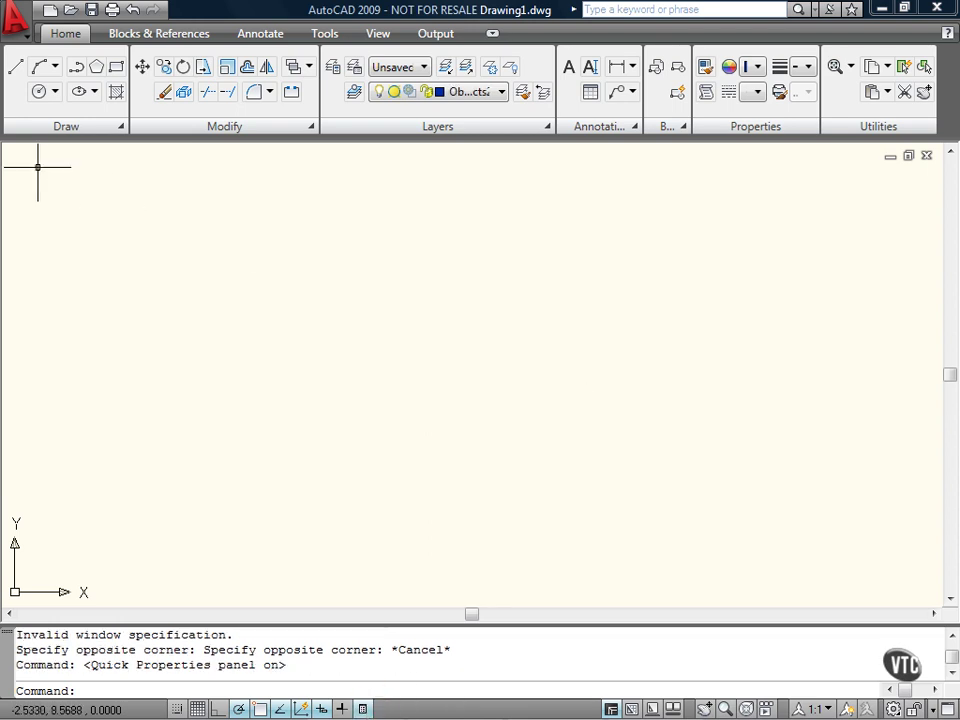
Draw a large Center, Radius circle centred near the middle of the drawing
left_click(54, 91)
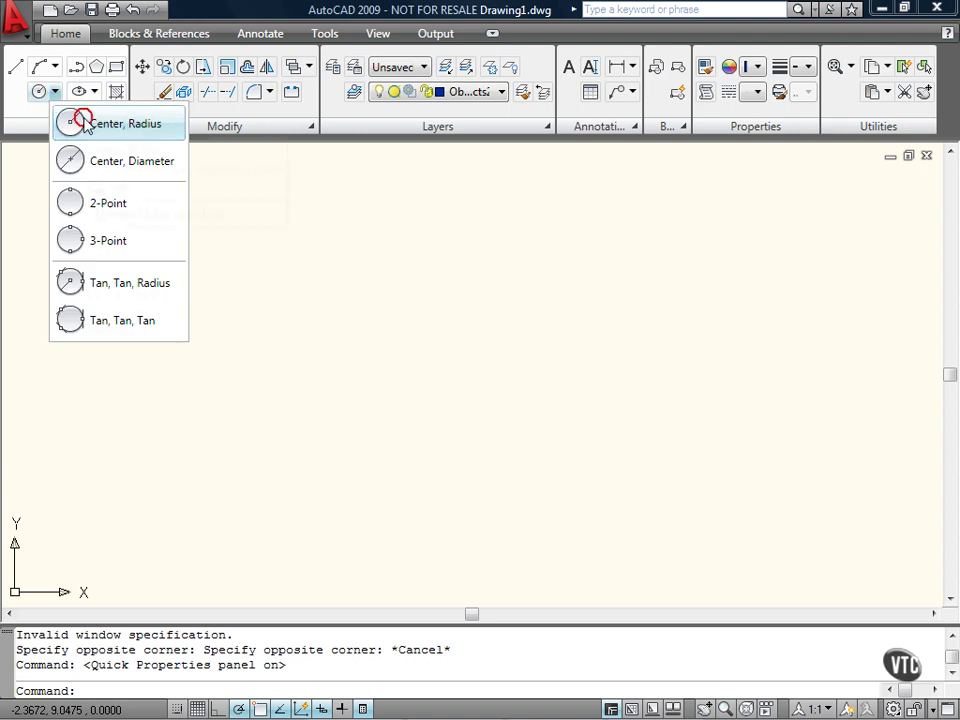
left_click(76, 120)
left_click(460, 392)
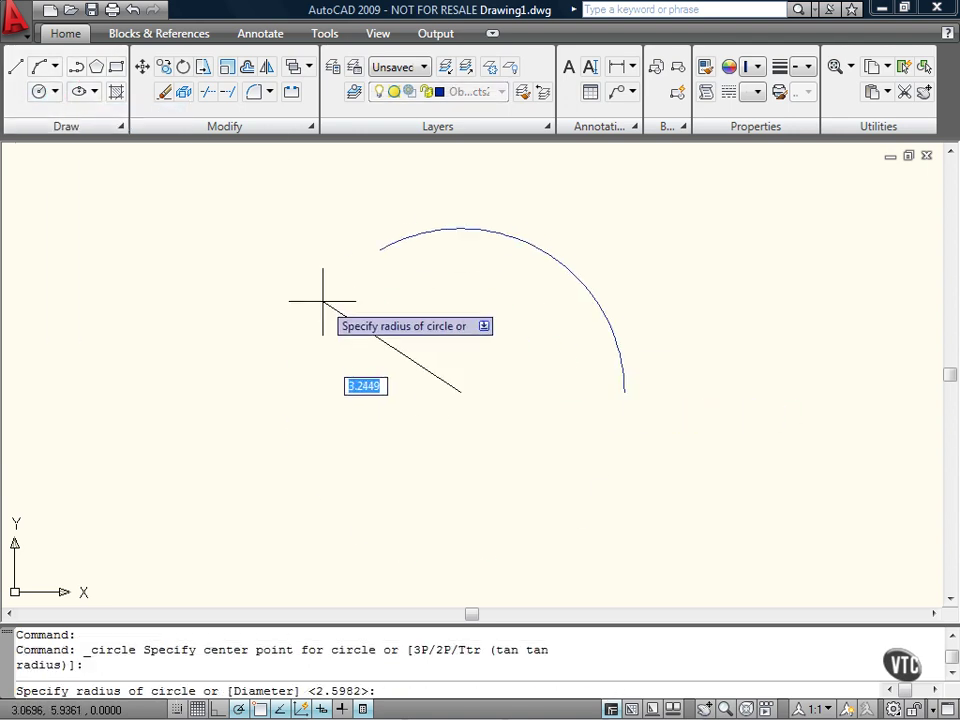
left_click(336, 304)
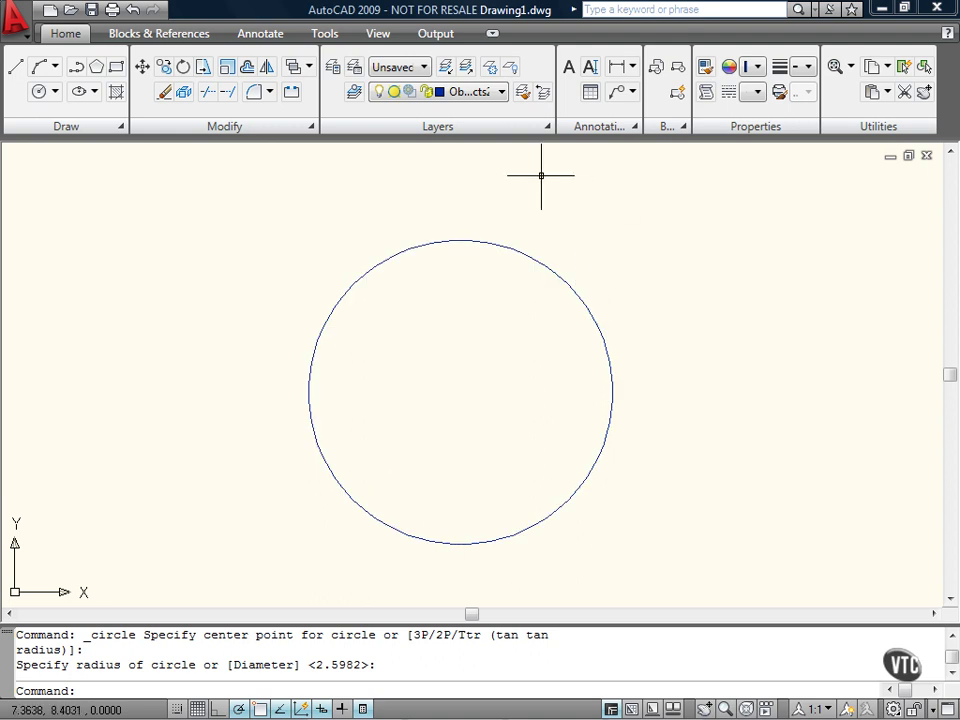
Check the Layer Properties Manager, then select the circle to view its Quick Properties
left_click(334, 70)
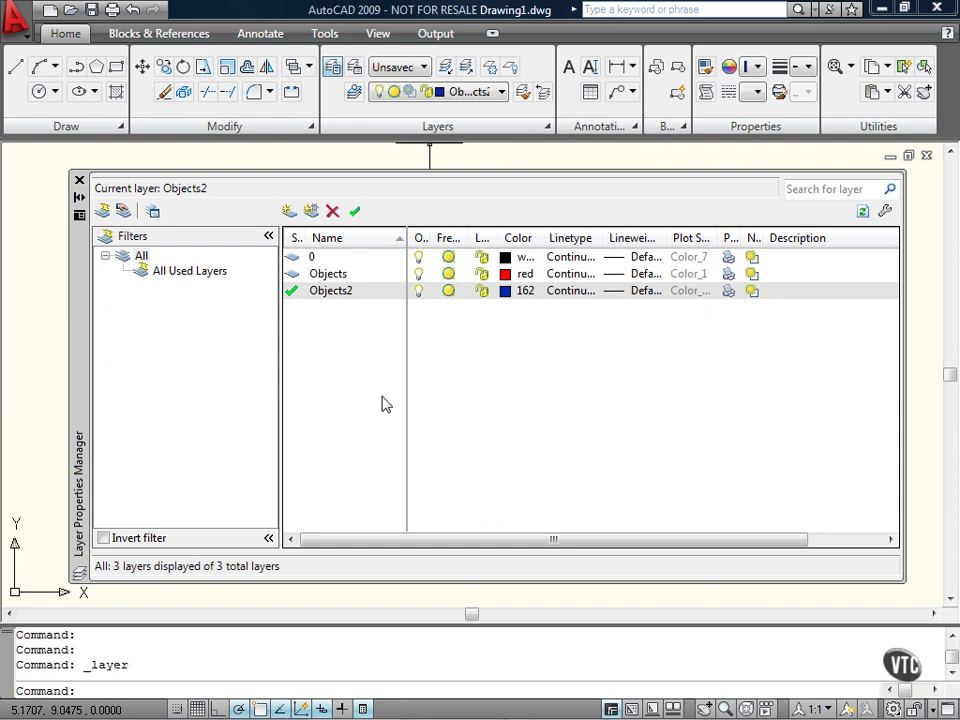
left_click(79, 180)
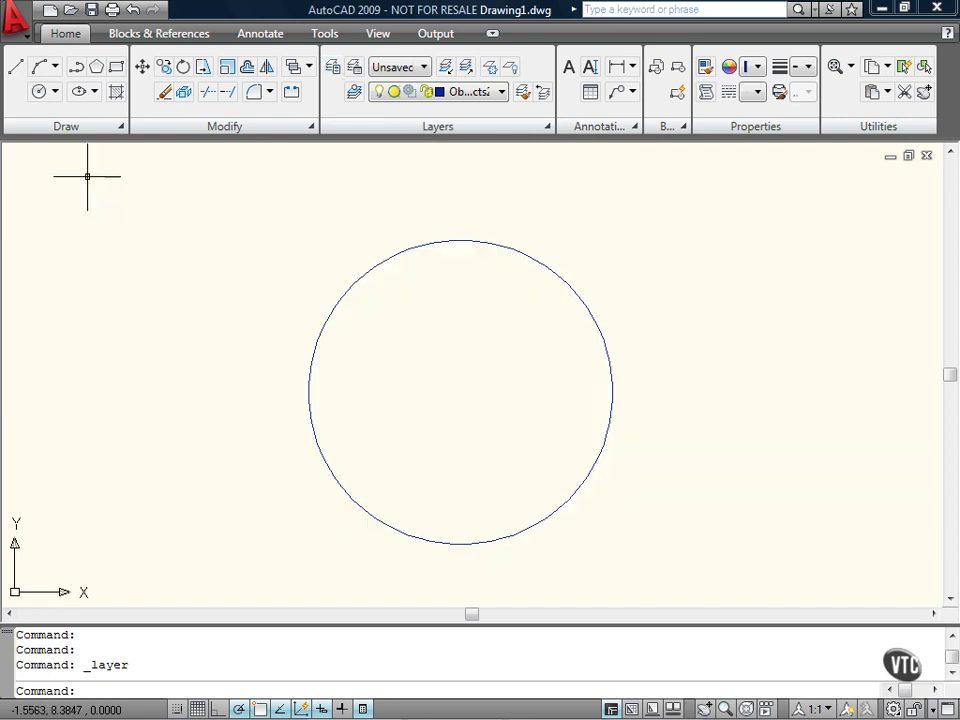
left_click(575, 292)
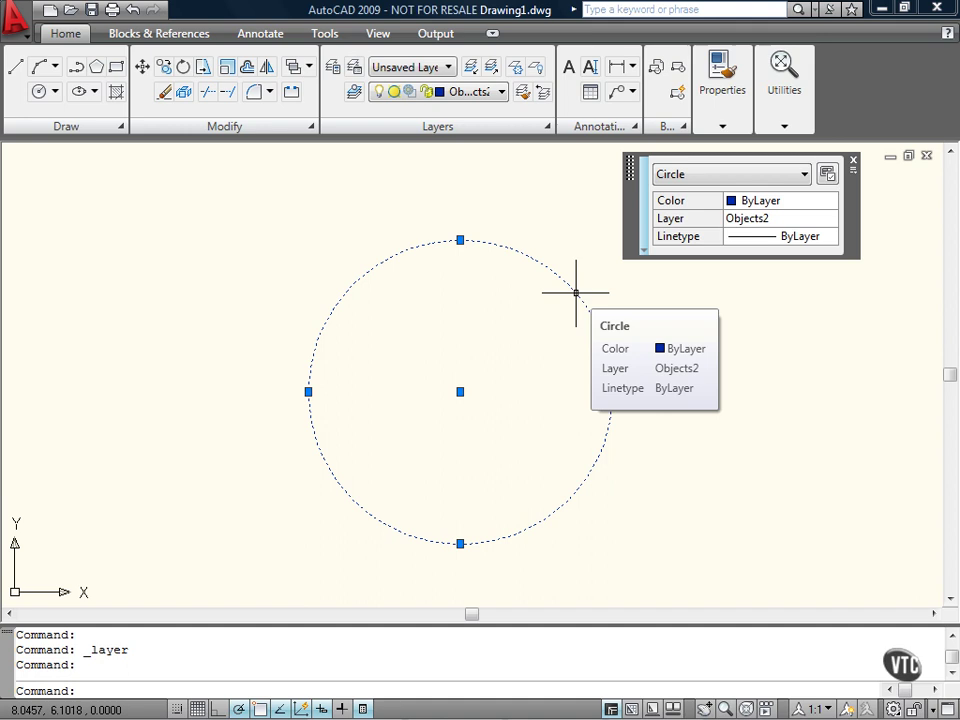
Close the Quick Properties palette, ticking 'Do not show me this again' before choosing Close panel
mouse_move(735, 217)
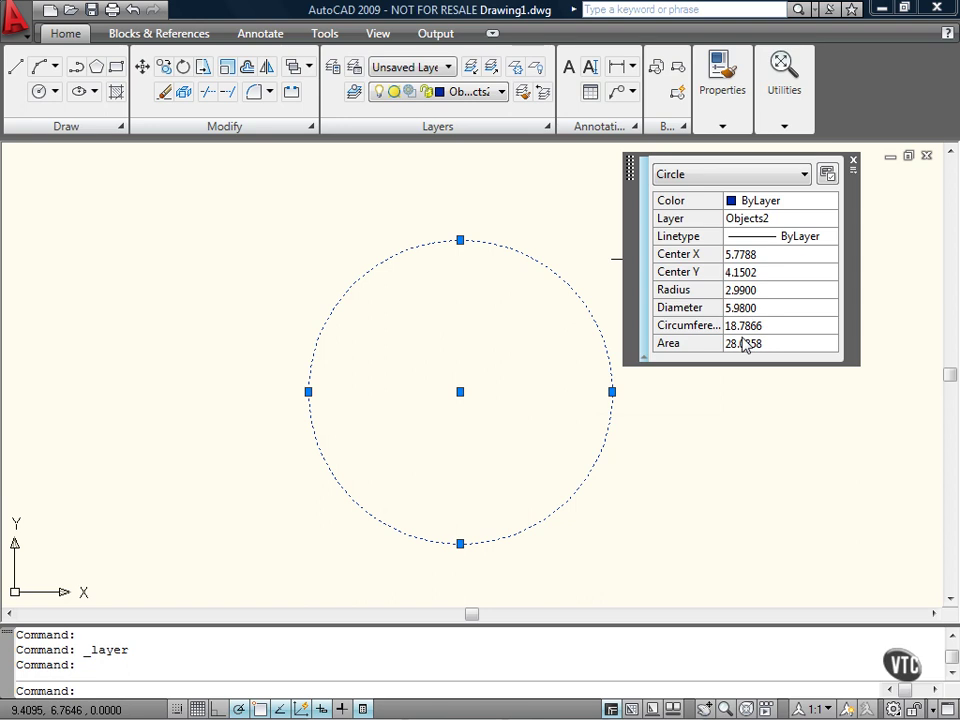
left_click(853, 163)
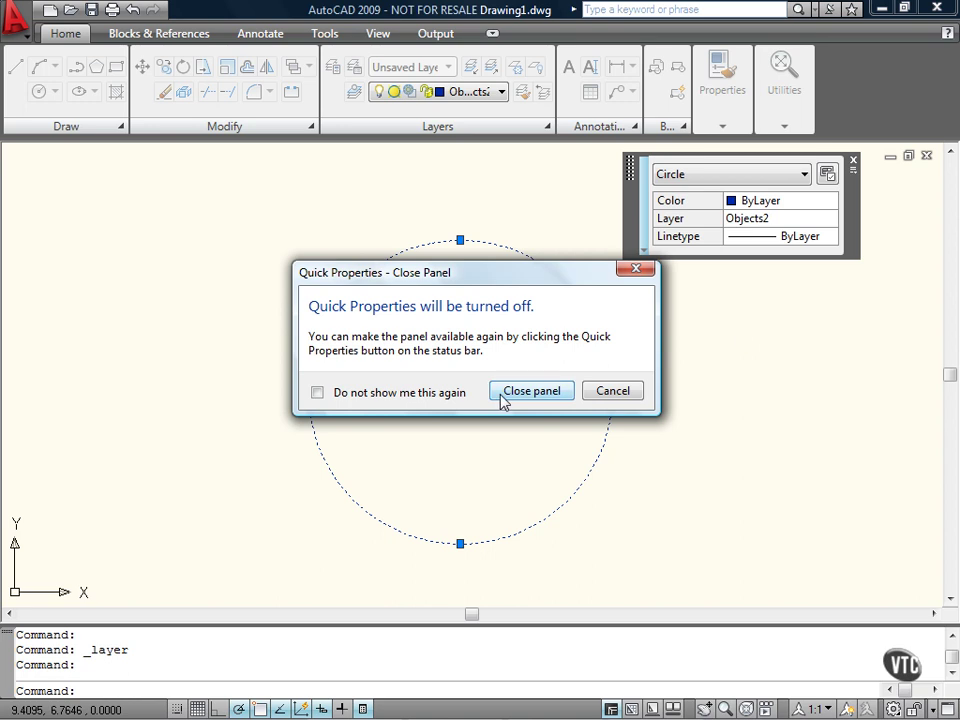
left_click(318, 393)
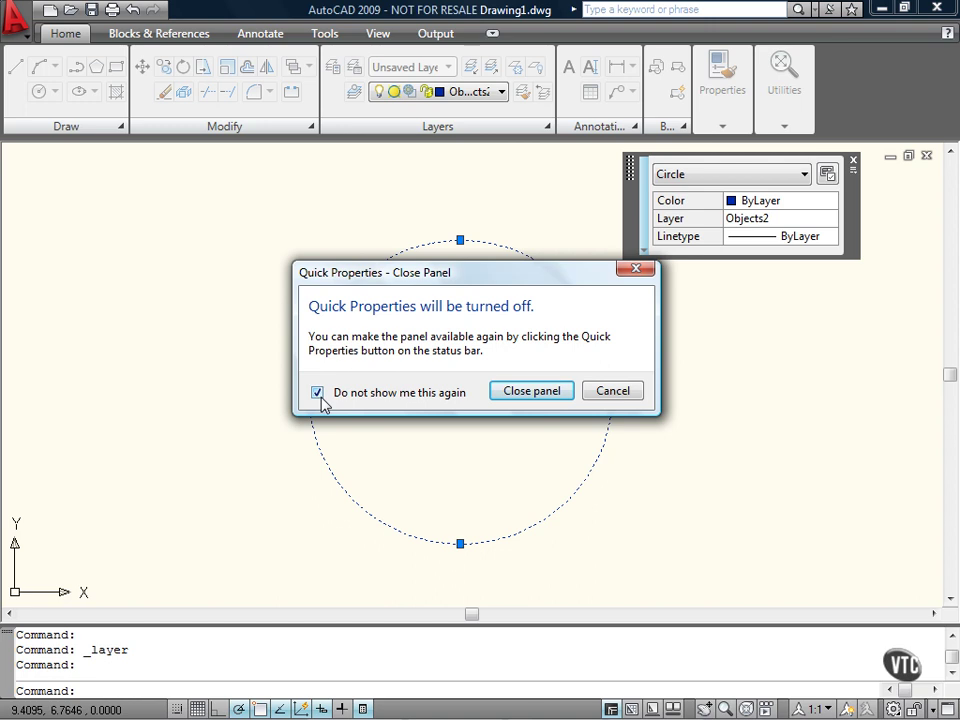
left_click(319, 393)
left_click(534, 398)
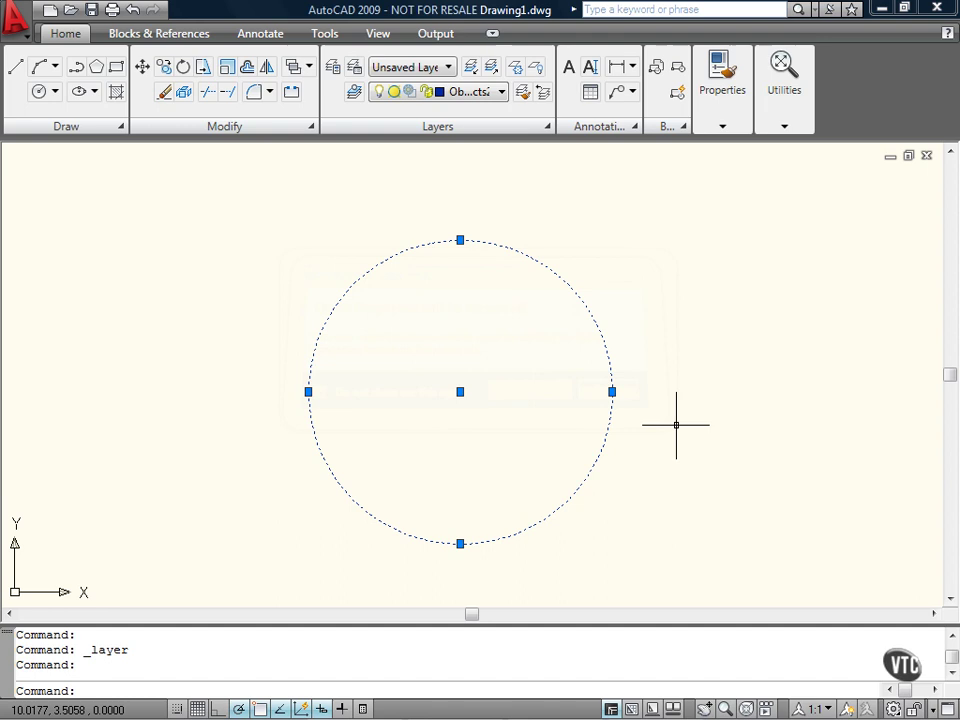
Press Esc to deselect the blue circle on layer Objects2
key("Escape")
key("Escape")
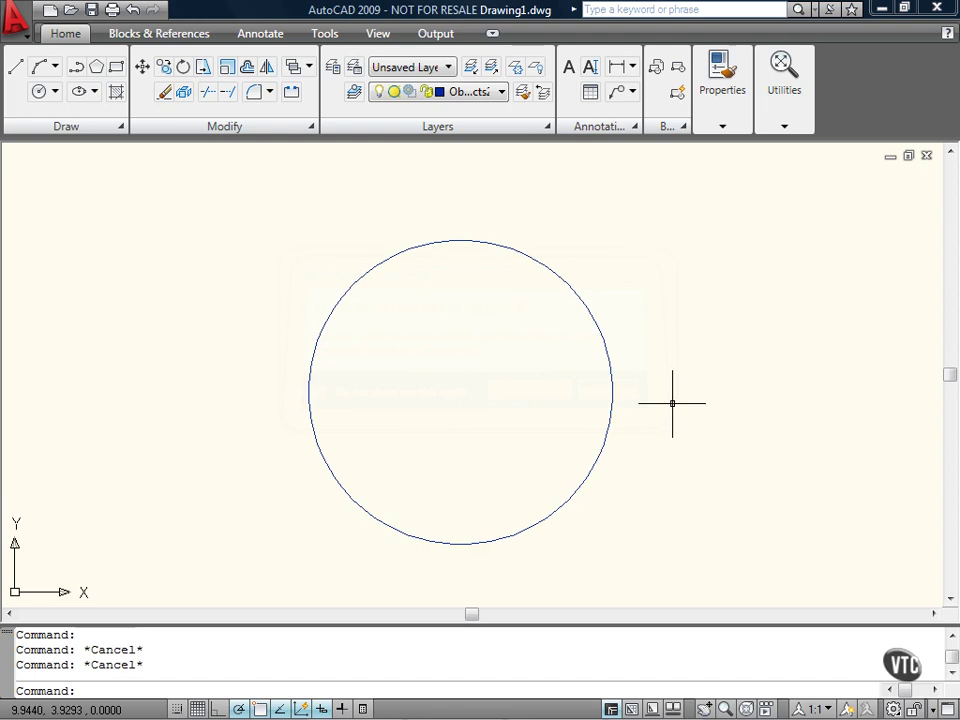
Preview the model and layouts, then the open drawings, as thumbnails, closing each preview
left_click(652, 708)
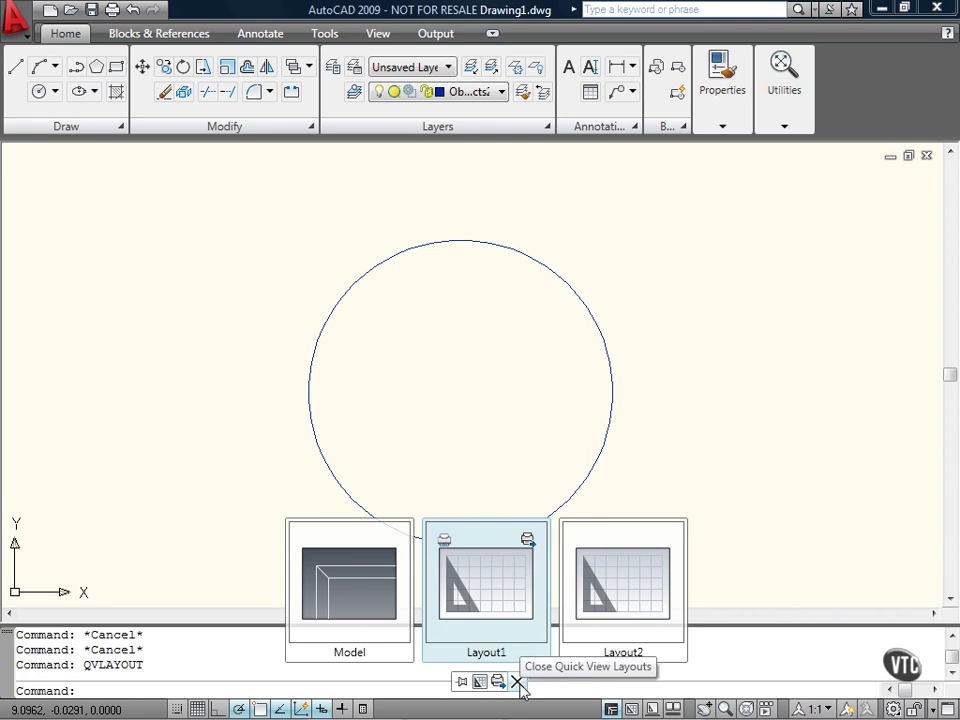
left_click(517, 682)
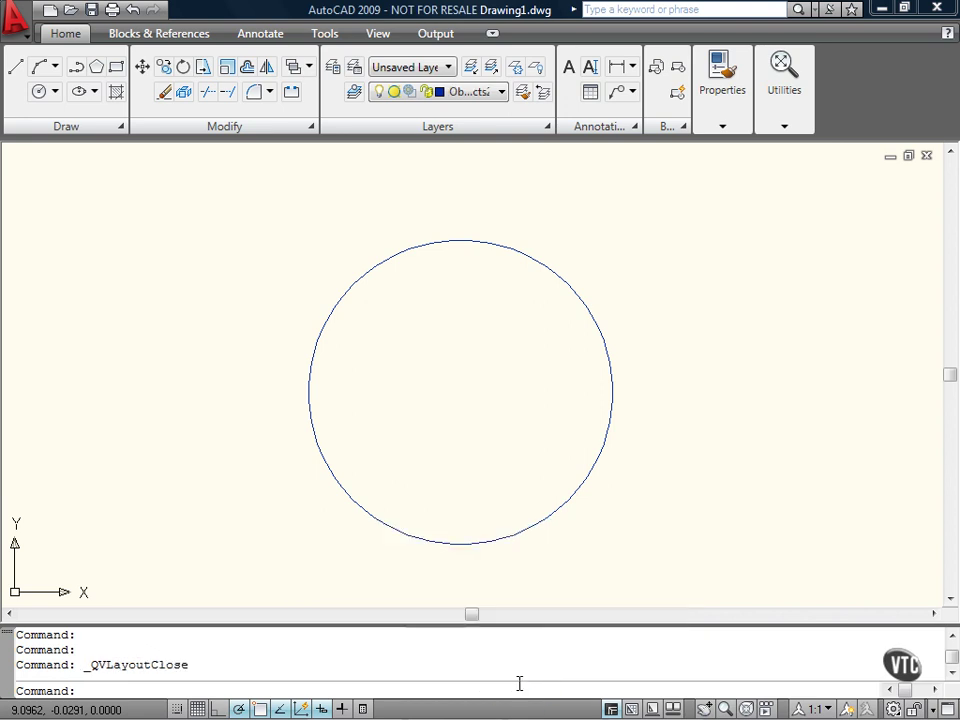
left_click(671, 709)
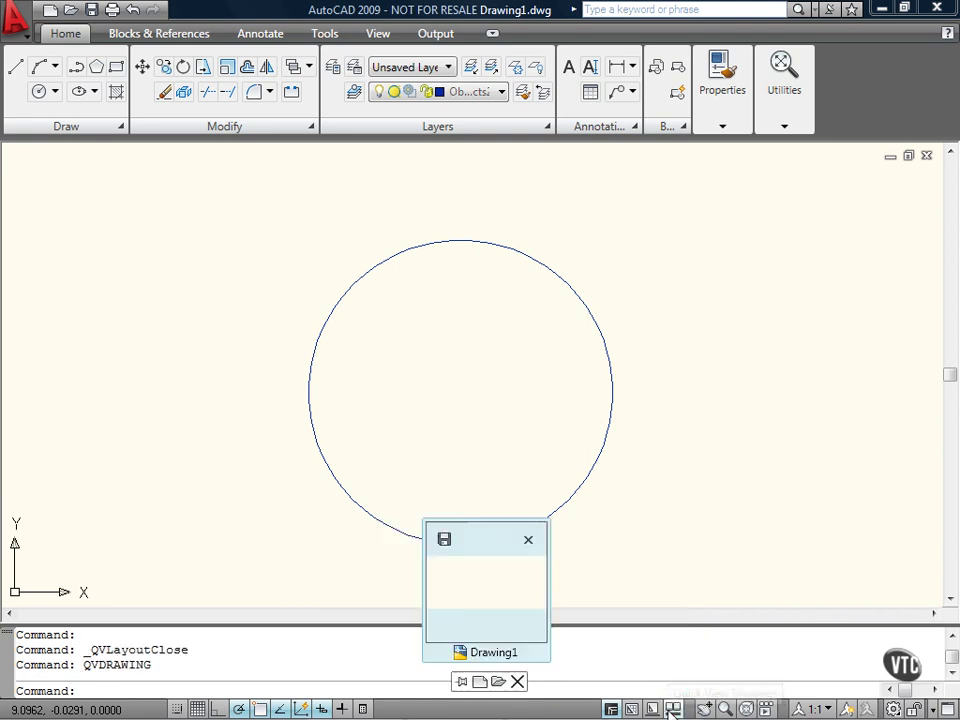
mouse_move(512, 609)
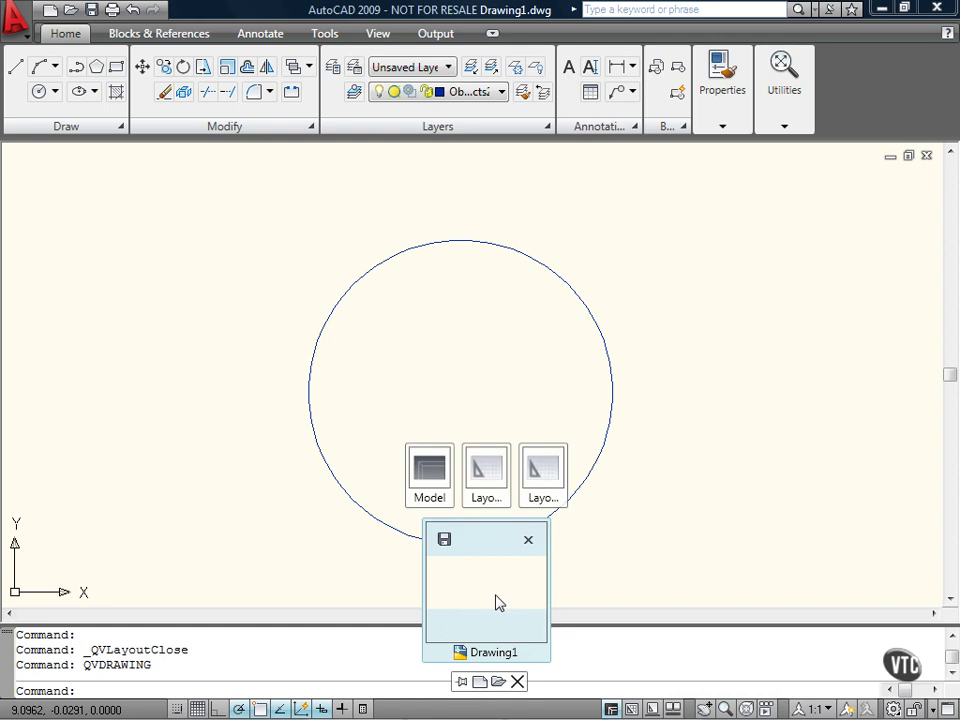
mouse_move(416, 476)
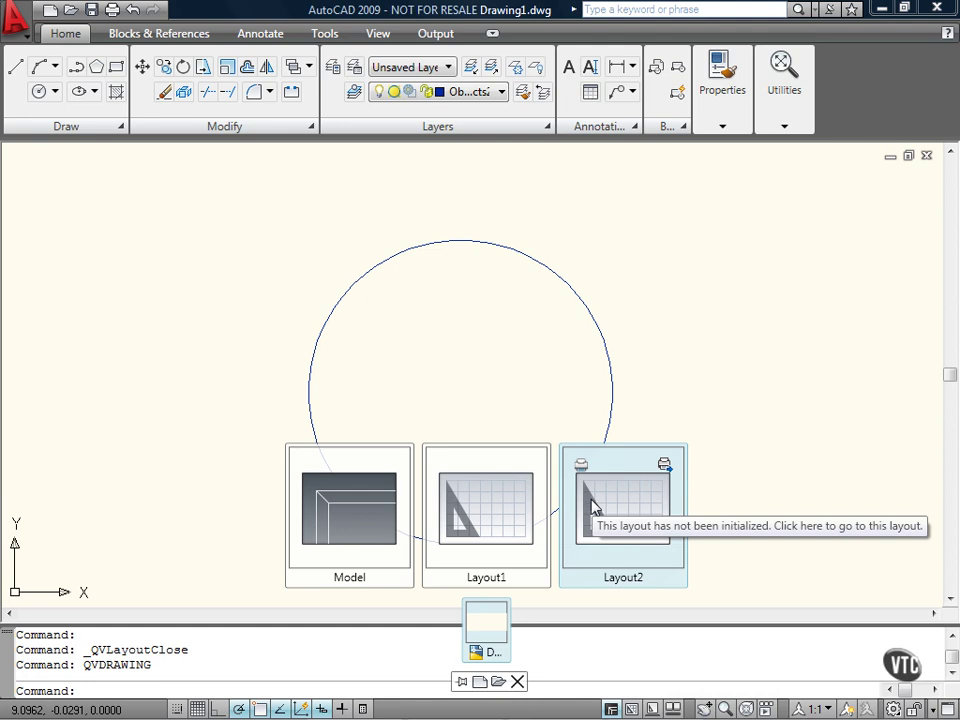
left_click(517, 681)
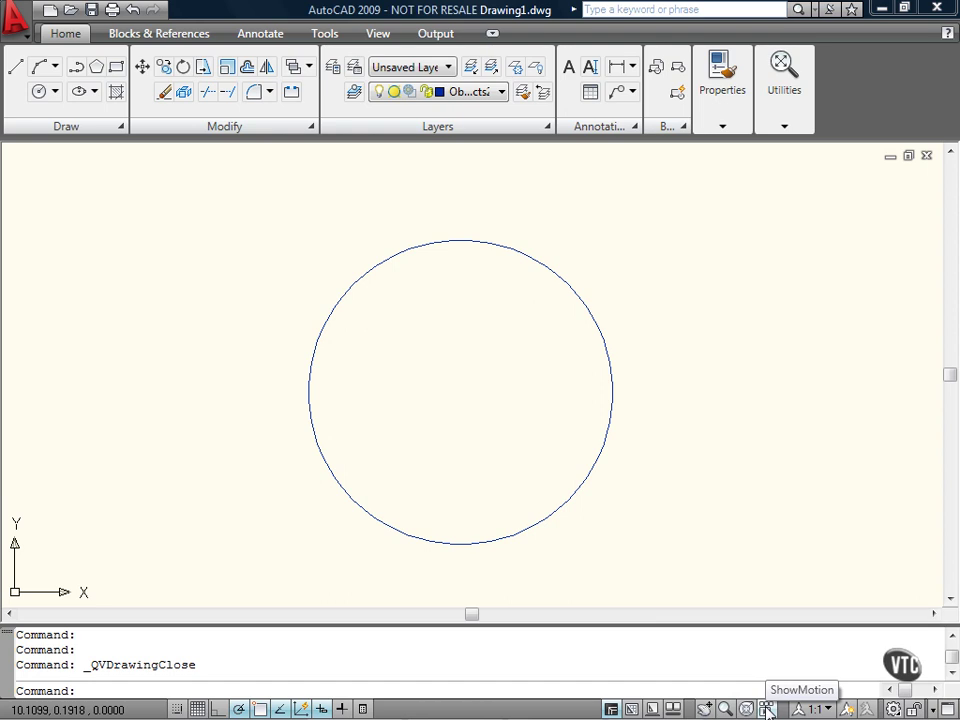
left_click(826, 709)
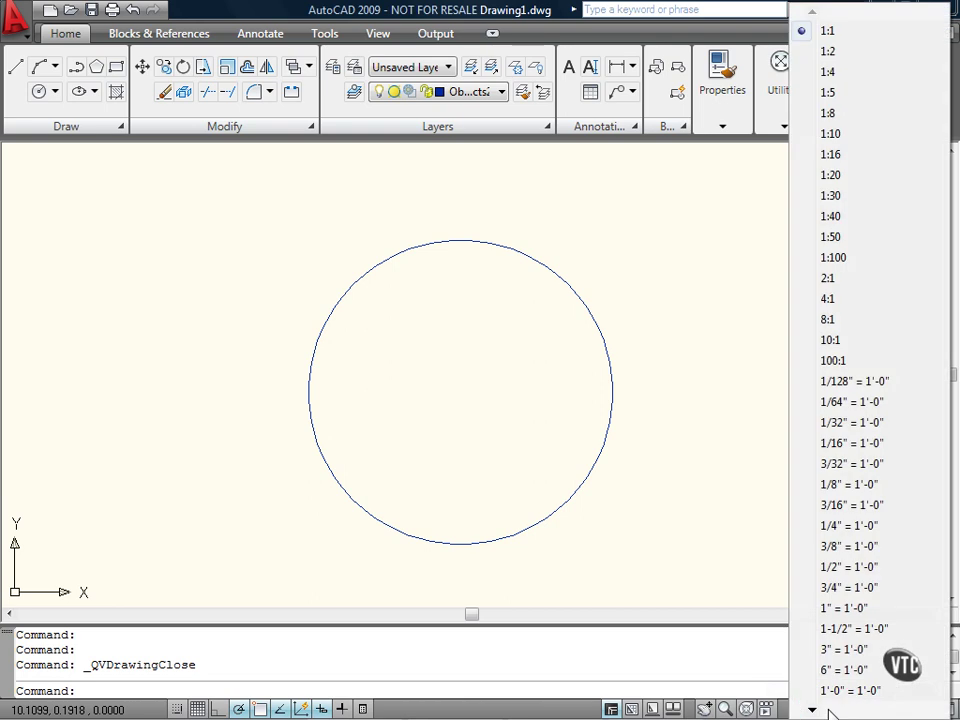
left_click(826, 711)
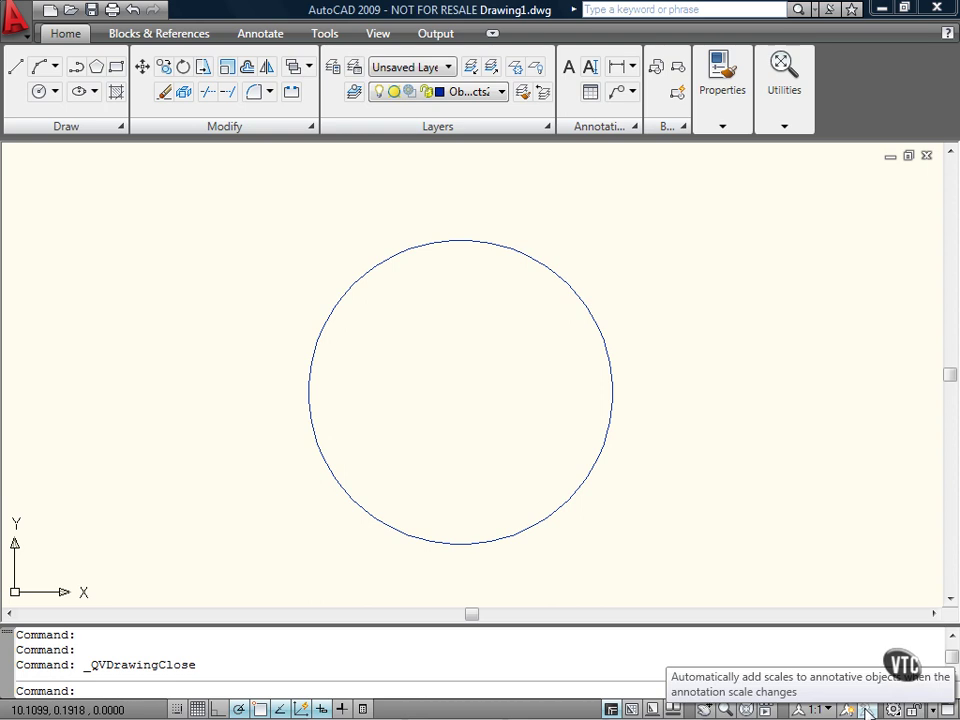
left_click(893, 709)
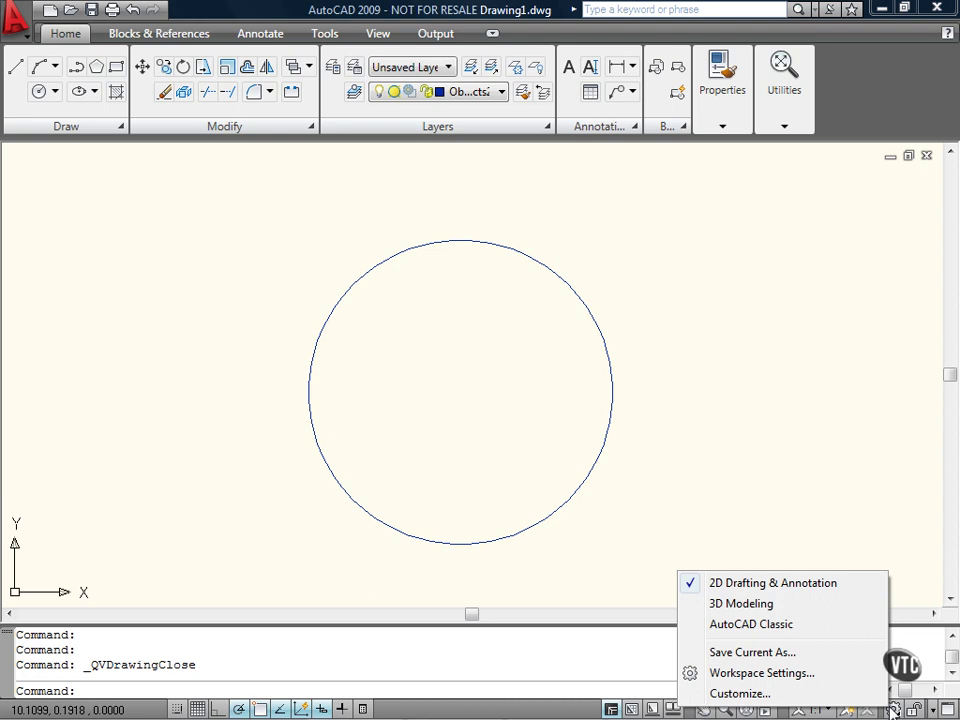
left_click(893, 710)
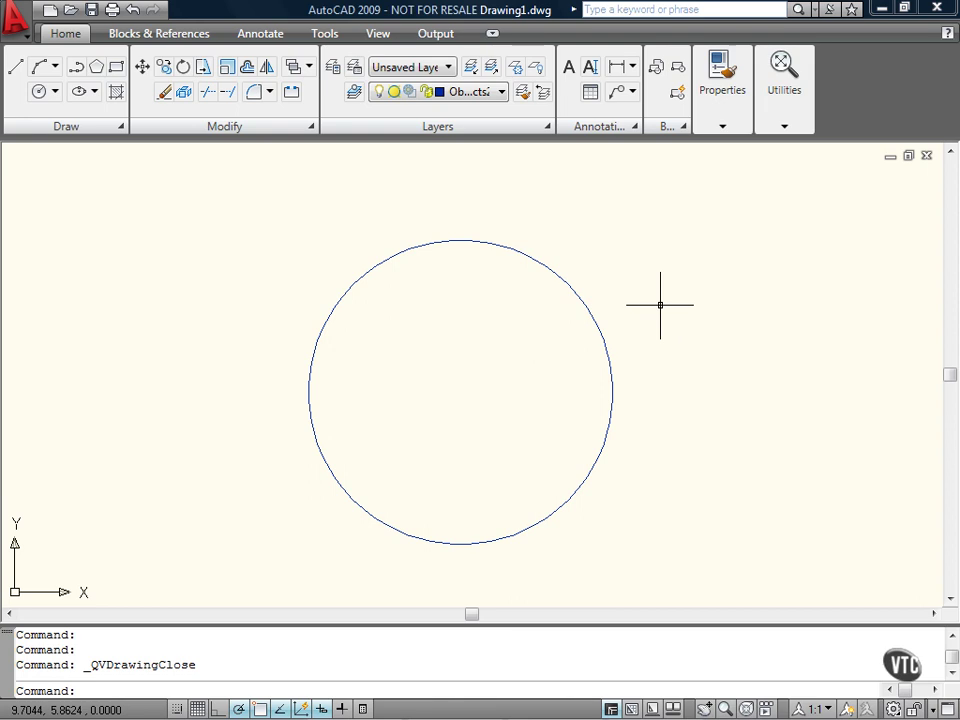
Open the Layer Properties Manager, turn off its Auto-hide, and make layer Objects current
left_click(332, 68)
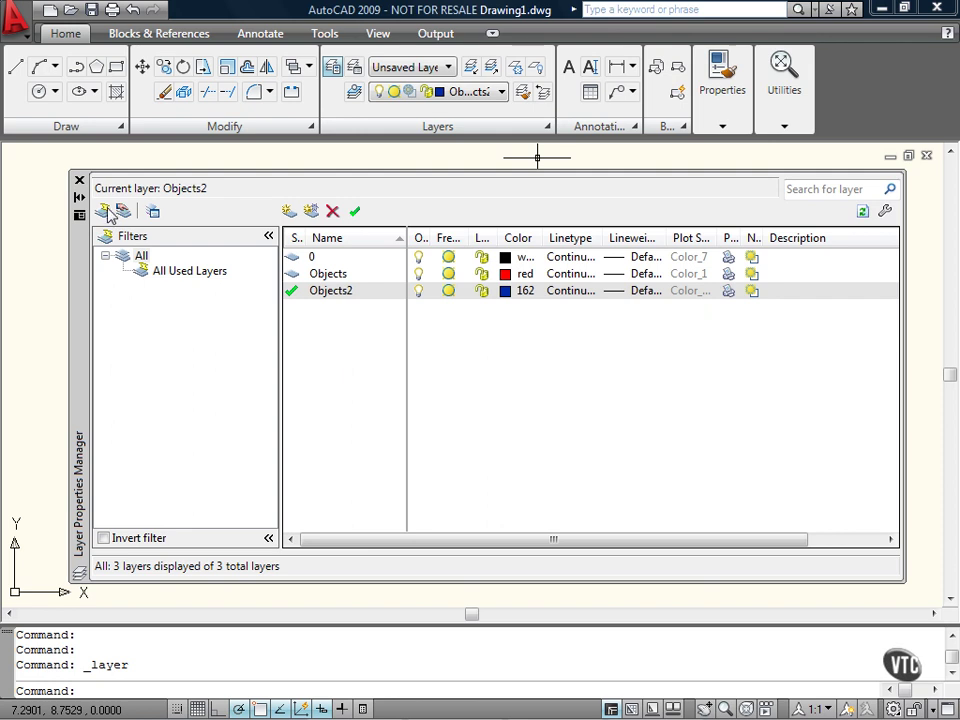
left_click(78, 197)
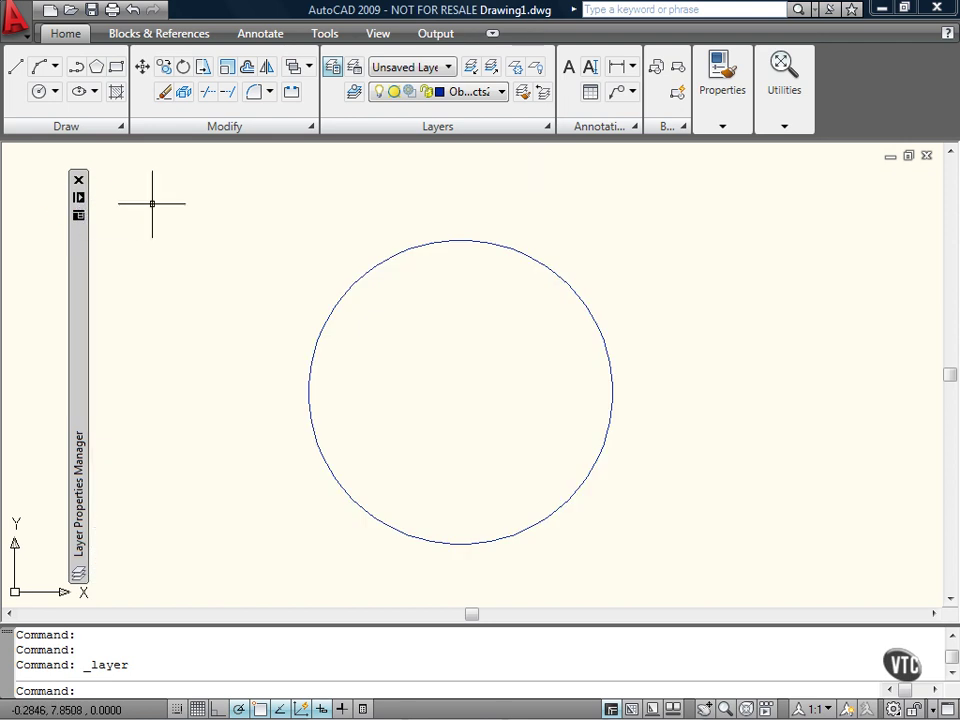
mouse_move(75, 311)
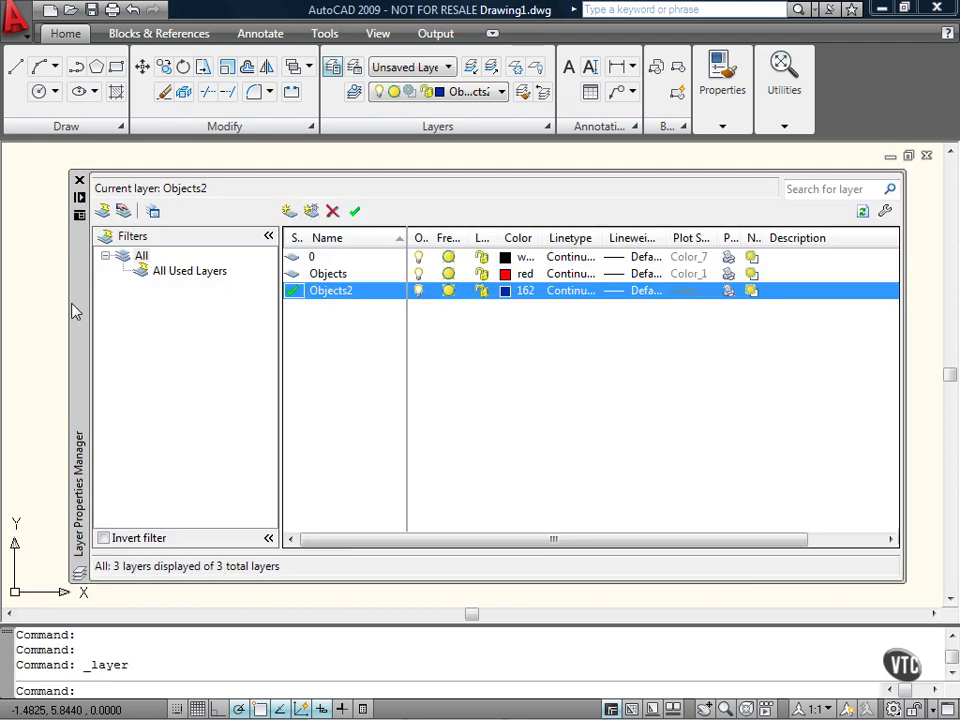
left_click(79, 197)
double_click(293, 276)
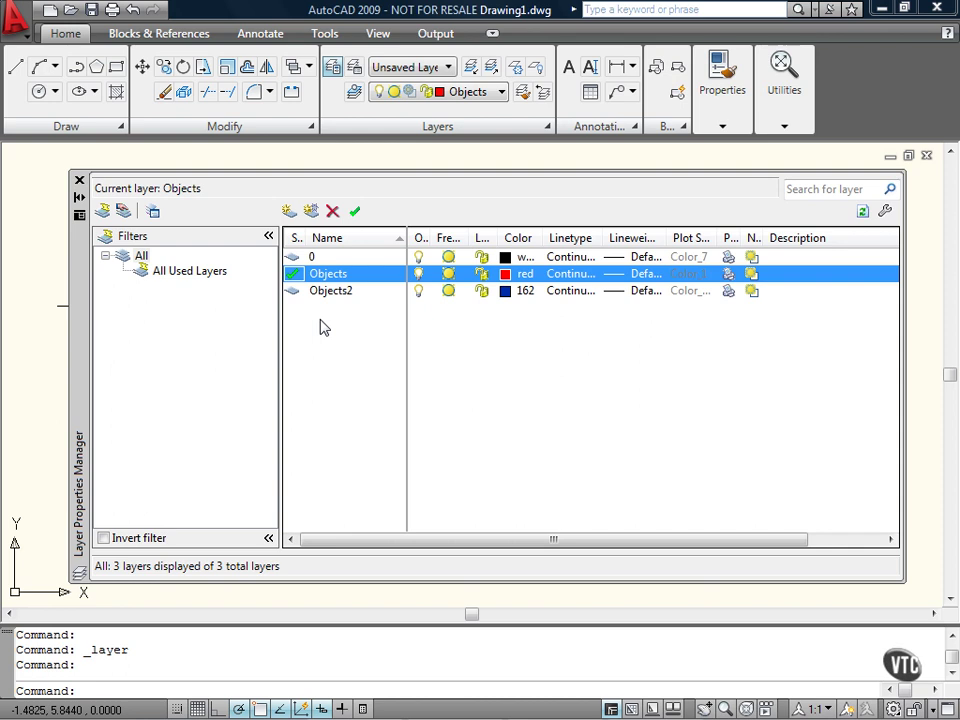
Uncheck New Layer Notification in Layer Settings and confirm with OK
left_click(885, 212)
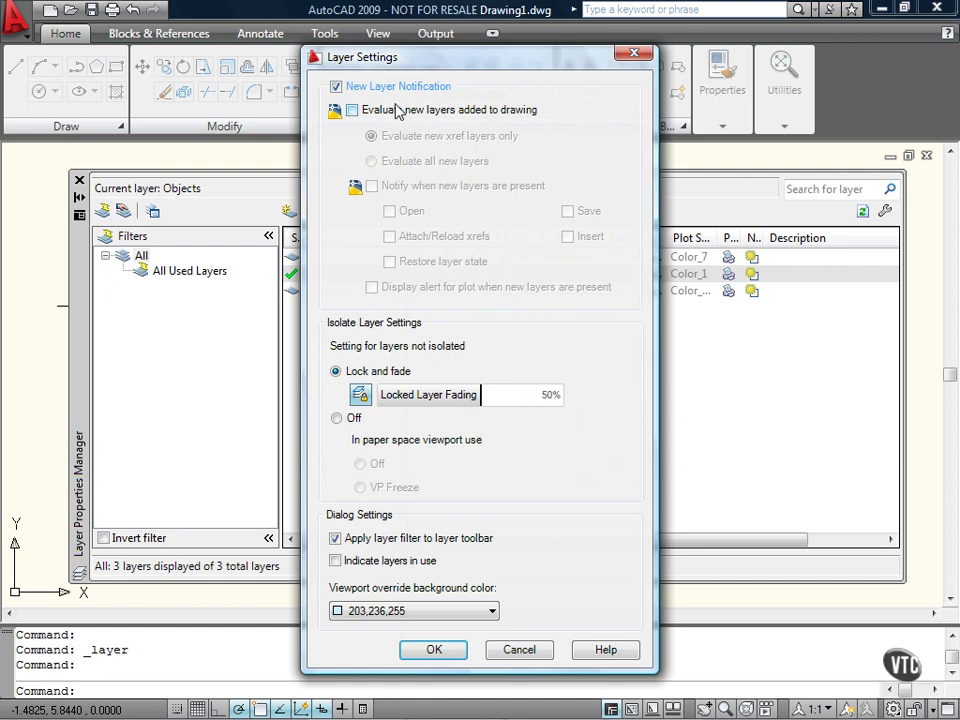
left_click(337, 87)
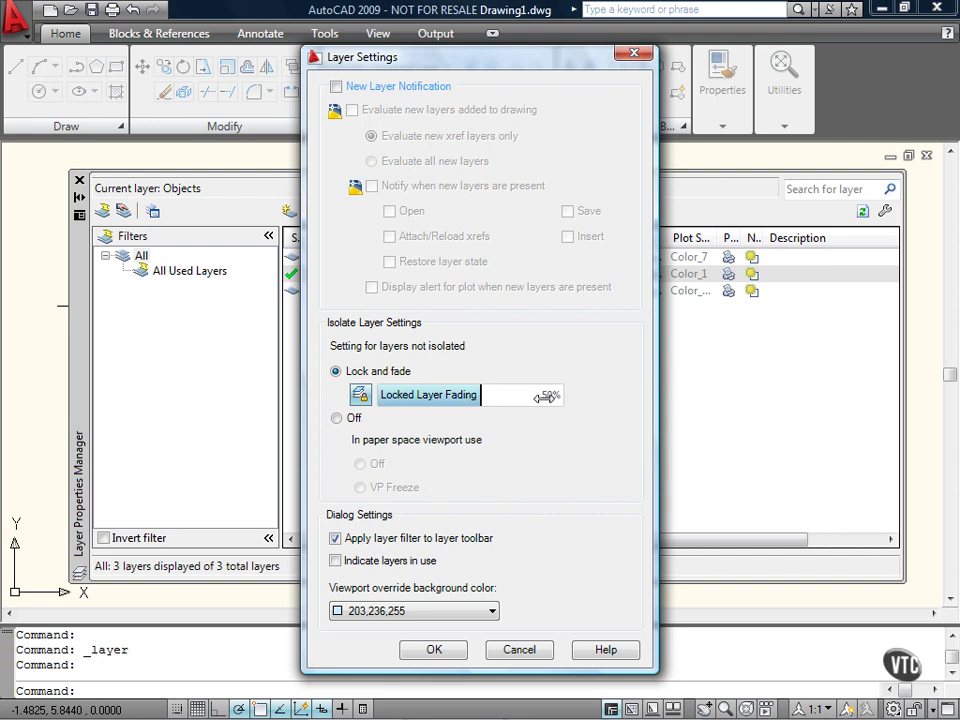
left_click(440, 654)
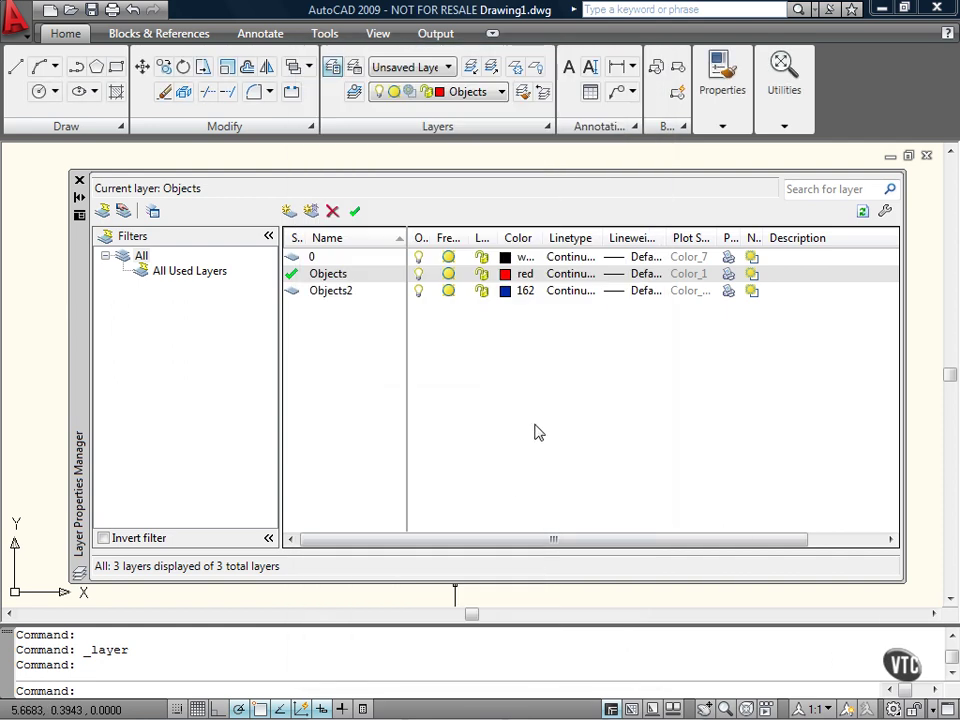
Draw a rectangle from the circle's centre to a corner up and to the right
left_click(79, 182)
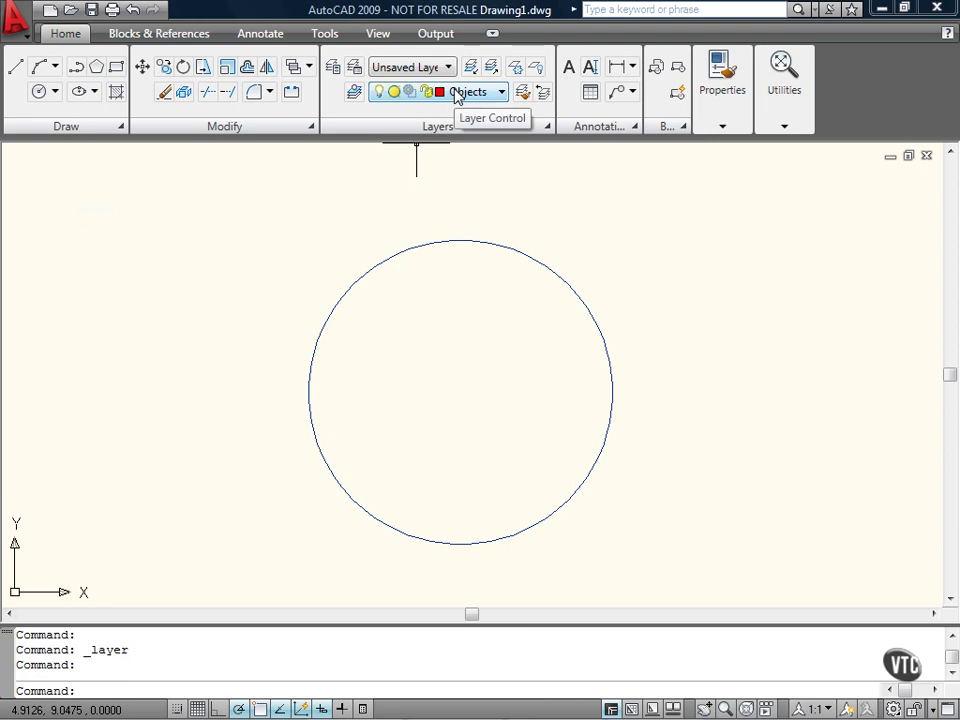
left_click(115, 68)
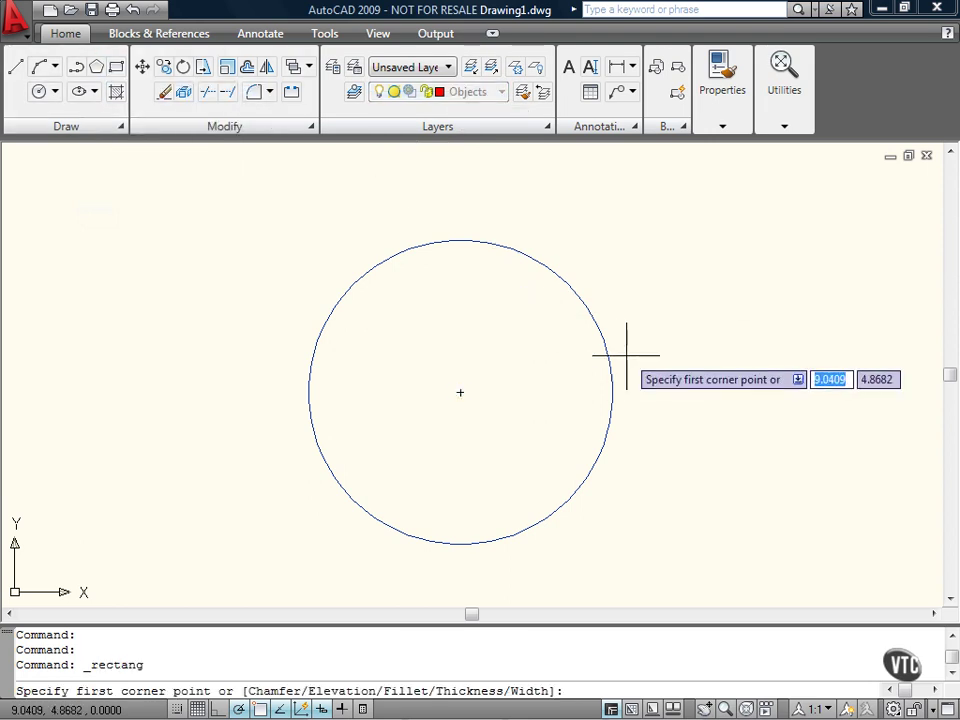
left_click(460, 392)
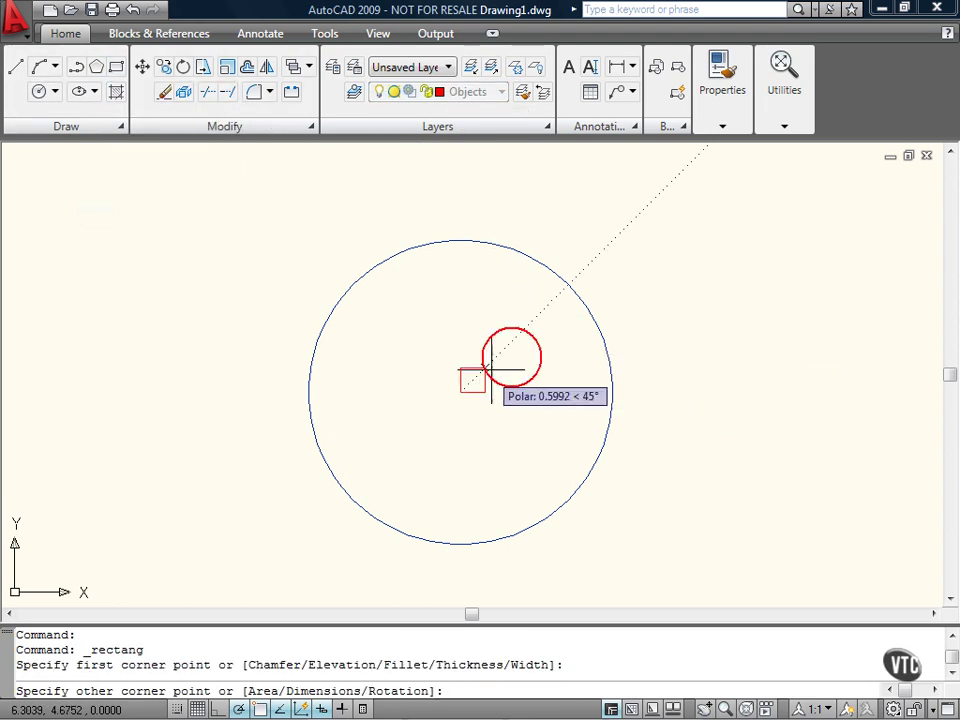
left_click(753, 180)
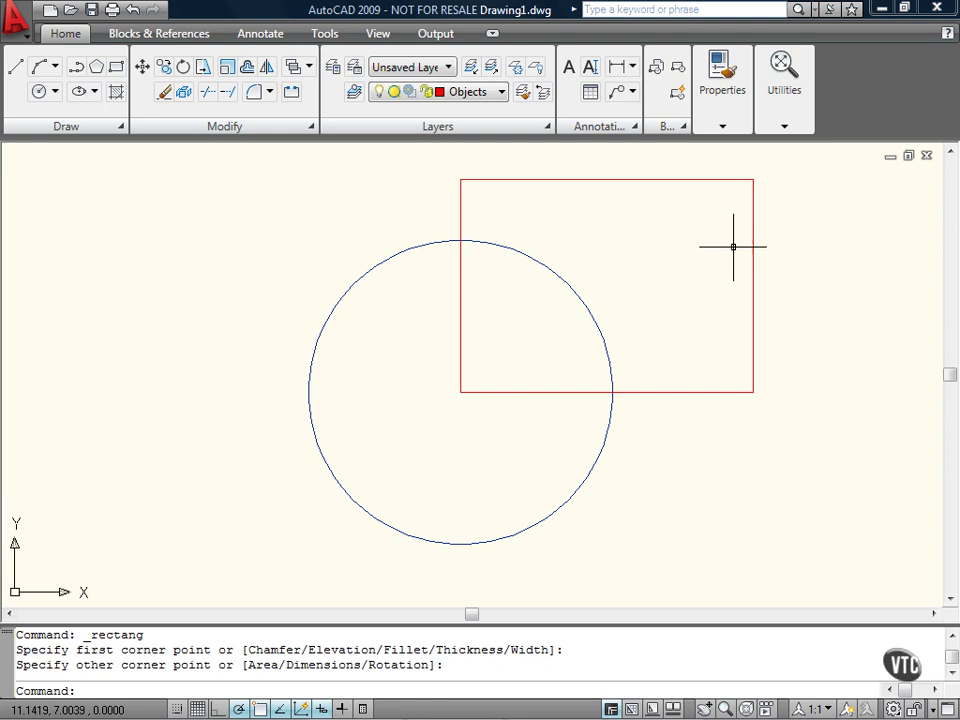
Lock layer Objects2 from the Layer Control list so the circle appears faded
left_click(503, 93)
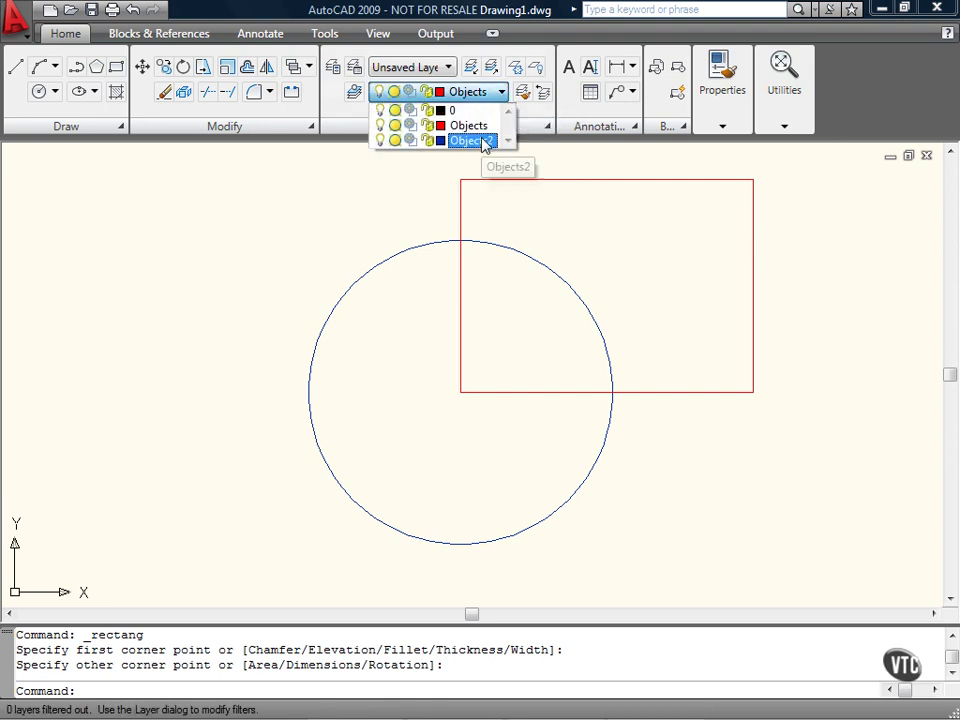
left_click(428, 141)
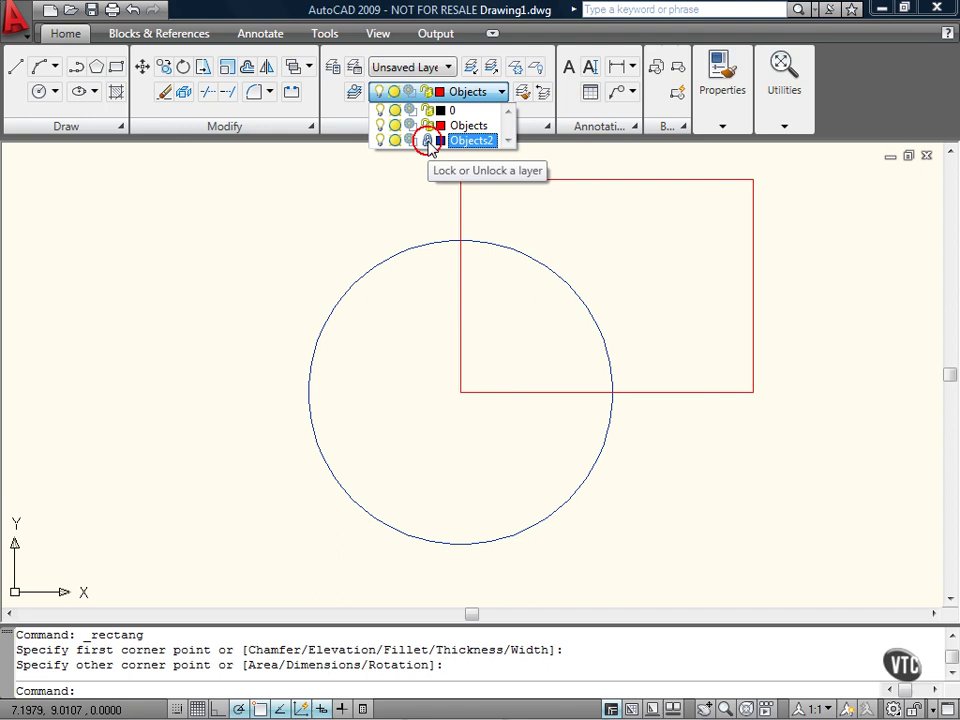
left_click(410, 182)
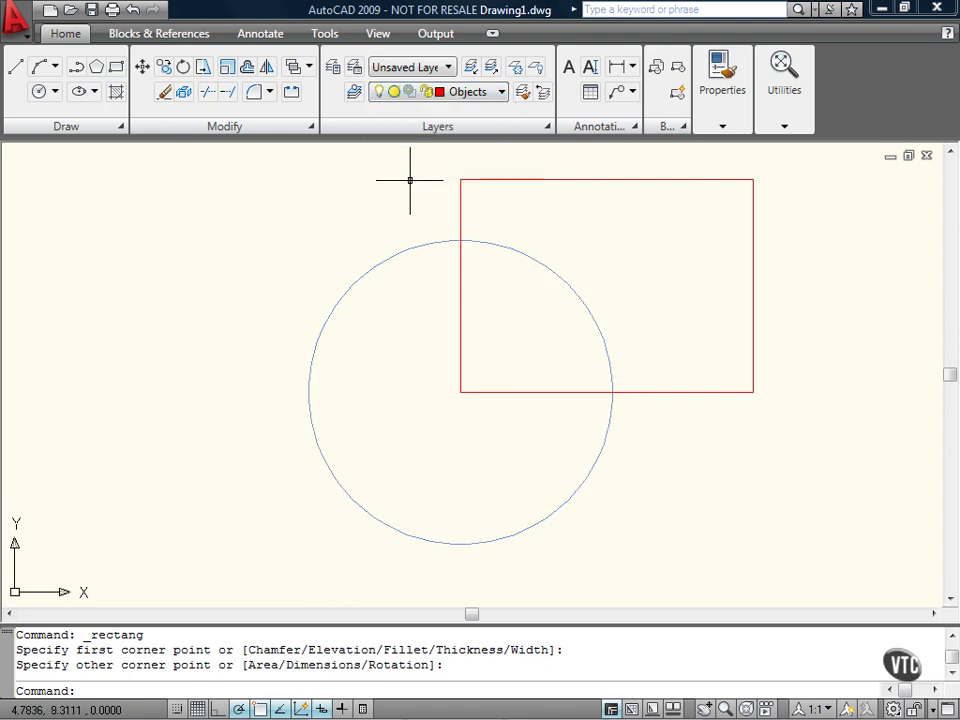
mouse_move(416, 245)
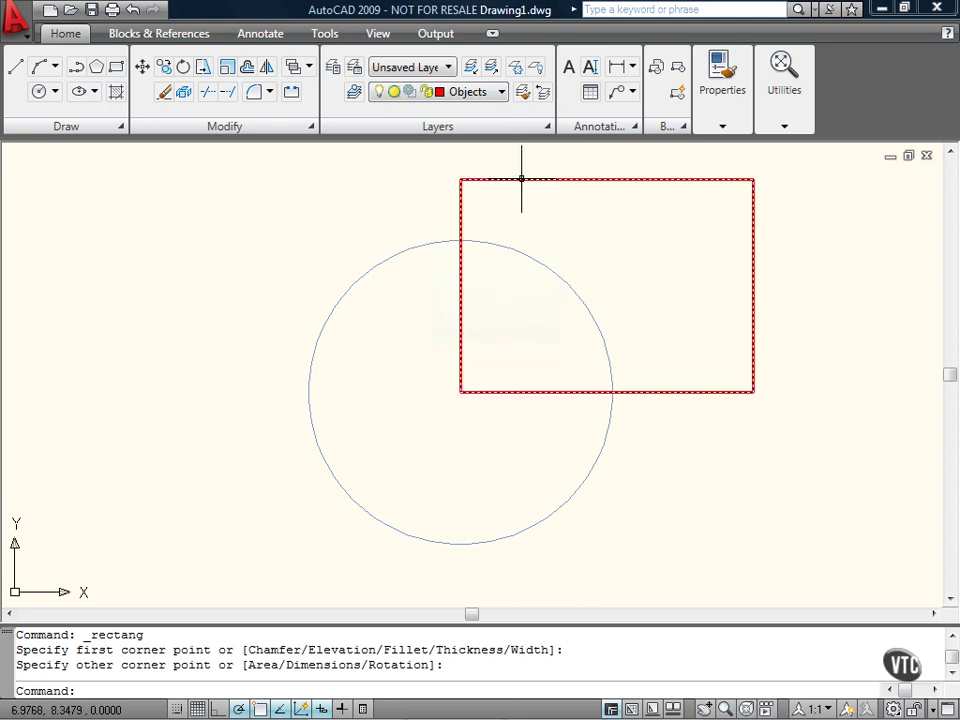
mouse_move(521, 179)
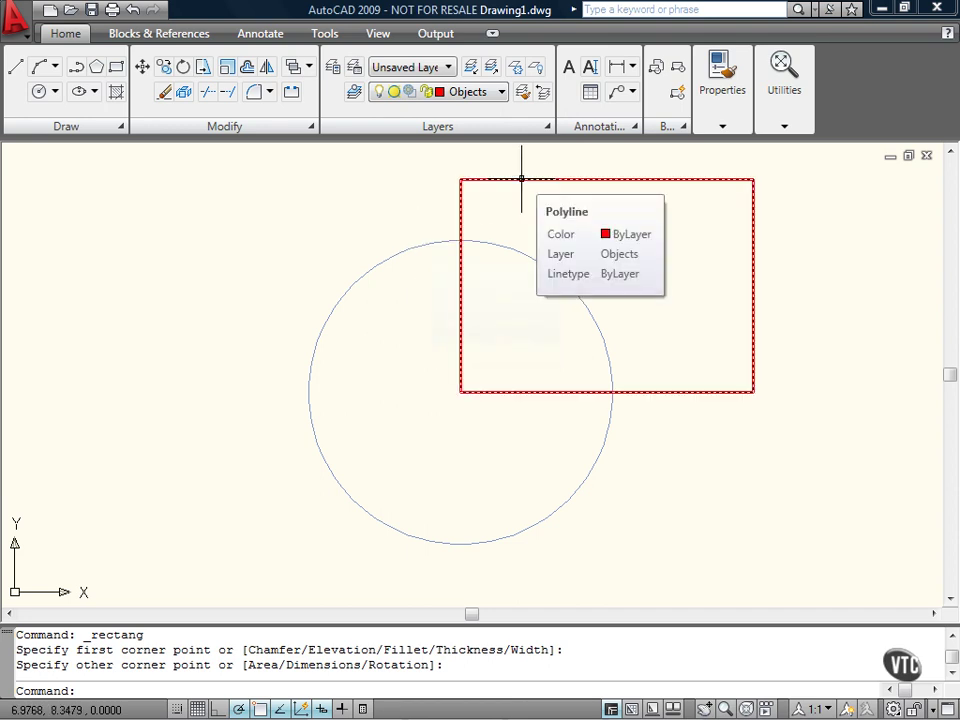